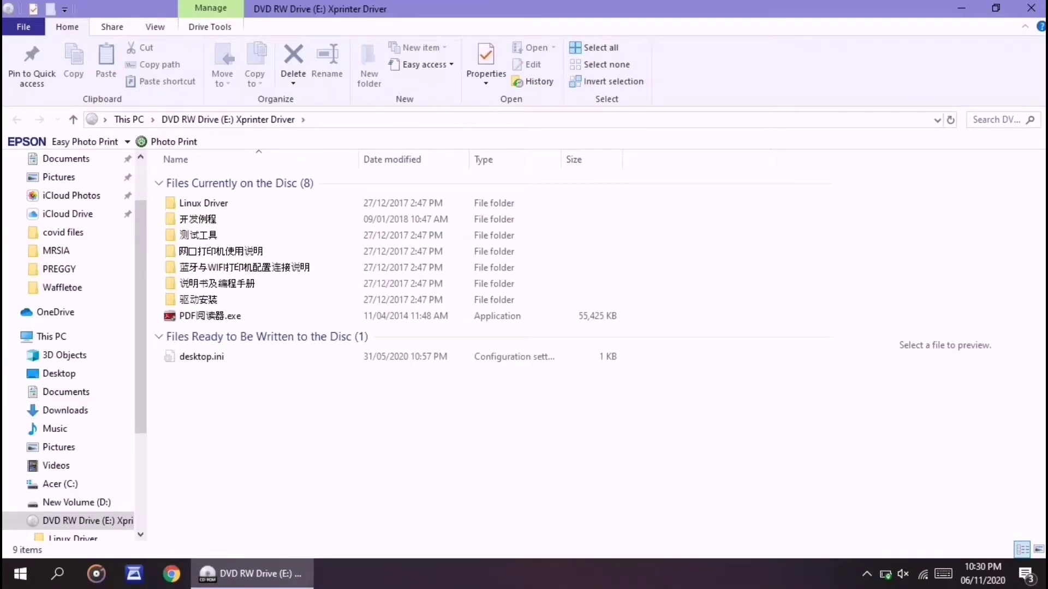
Step: Open the 驱动安装 folder on the Xprinter Driver disc and select XP5876 Driver Setup V7.77.exe
{"action": "left_click", "coordinate": [198, 300]}
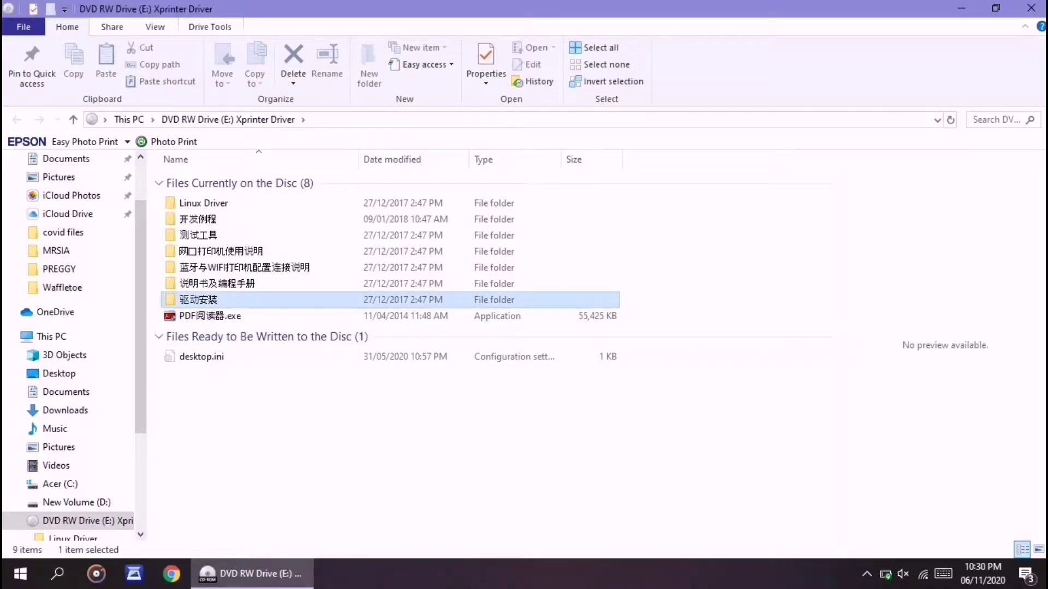
{"action": "key", "text": "Return"}
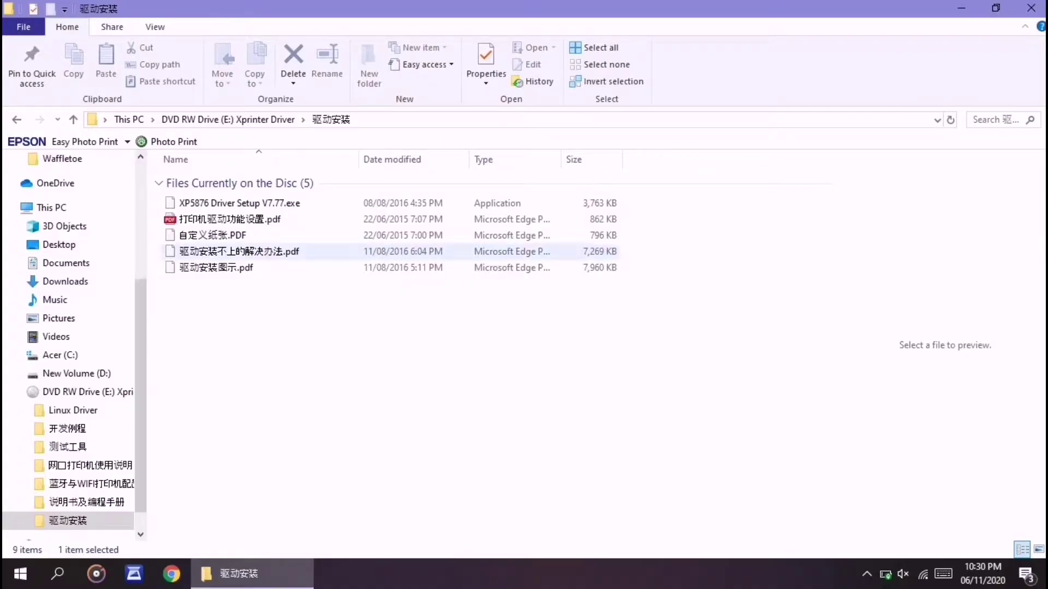
{"action": "left_click", "coordinate": [235, 203]}
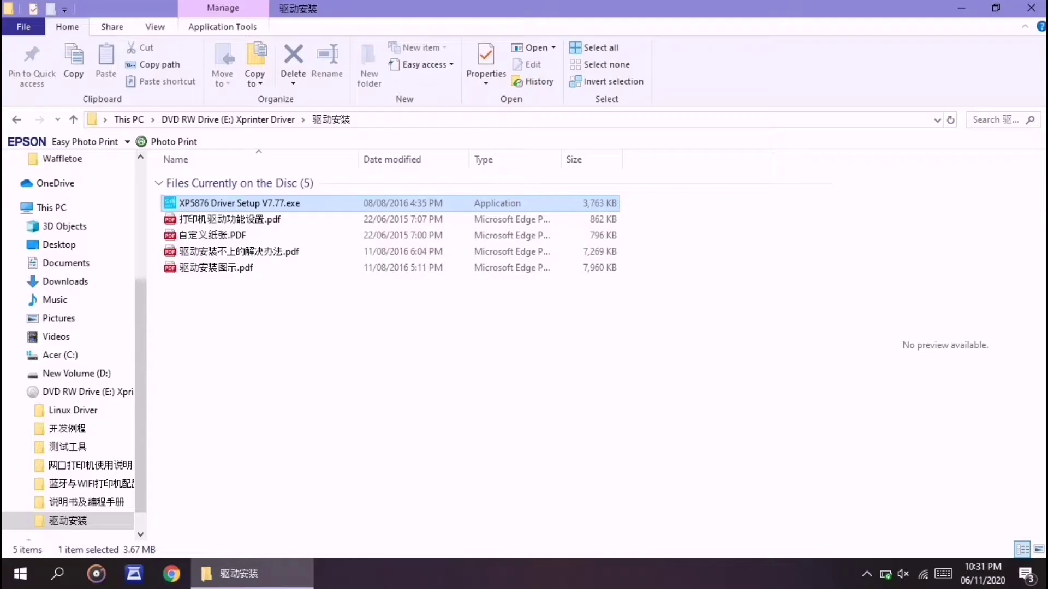
Step: Install XP5876 Driver V7.77 to the default folder with a desktop shortcut, accepting the licence
{"action": "key", "text": "Return"}
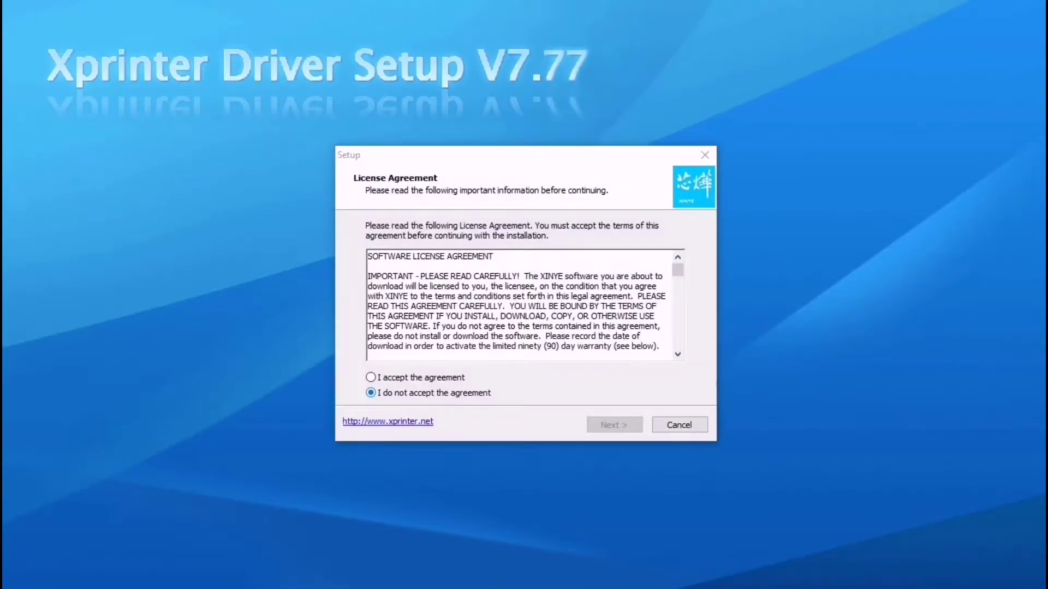
{"action": "left_click", "coordinate": [370, 377]}
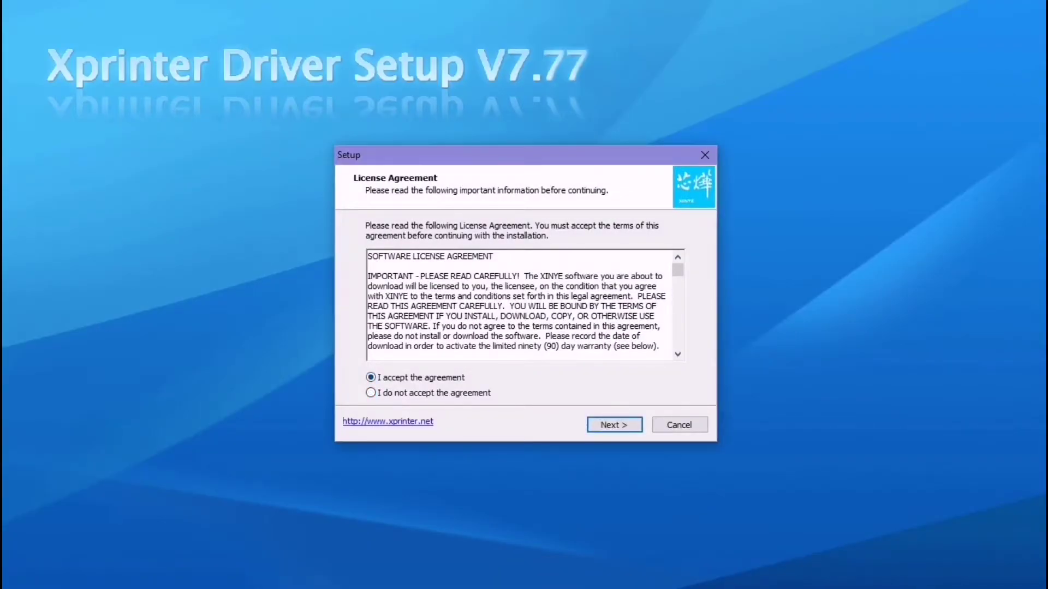
{"action": "key", "text": "Return"}
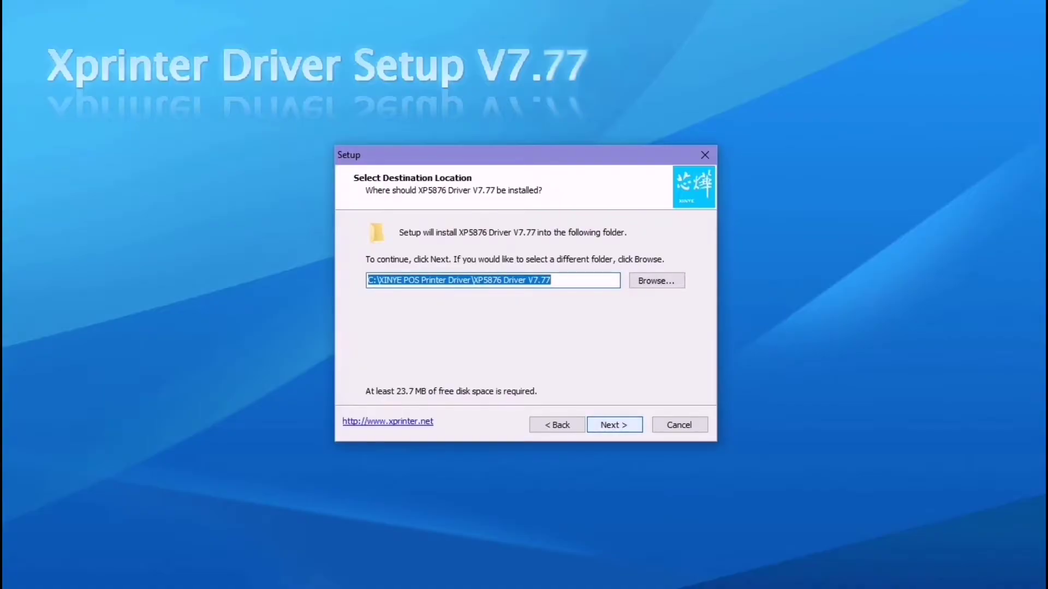
{"action": "key", "text": "Return"}
{"action": "key", "text": "Tab"}
{"action": "key", "text": "space"}
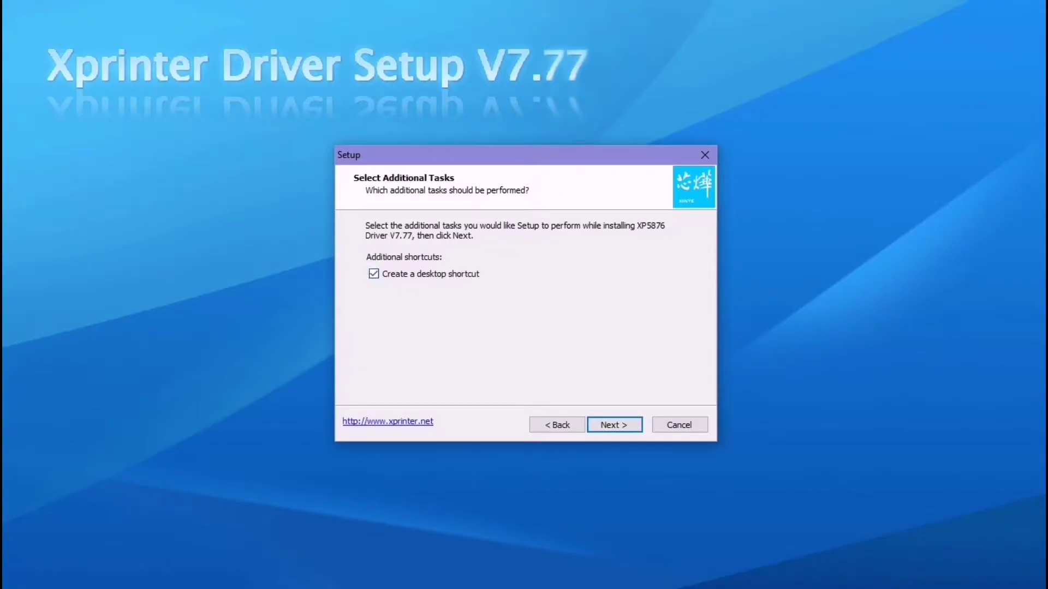
{"action": "key", "text": "Return"}
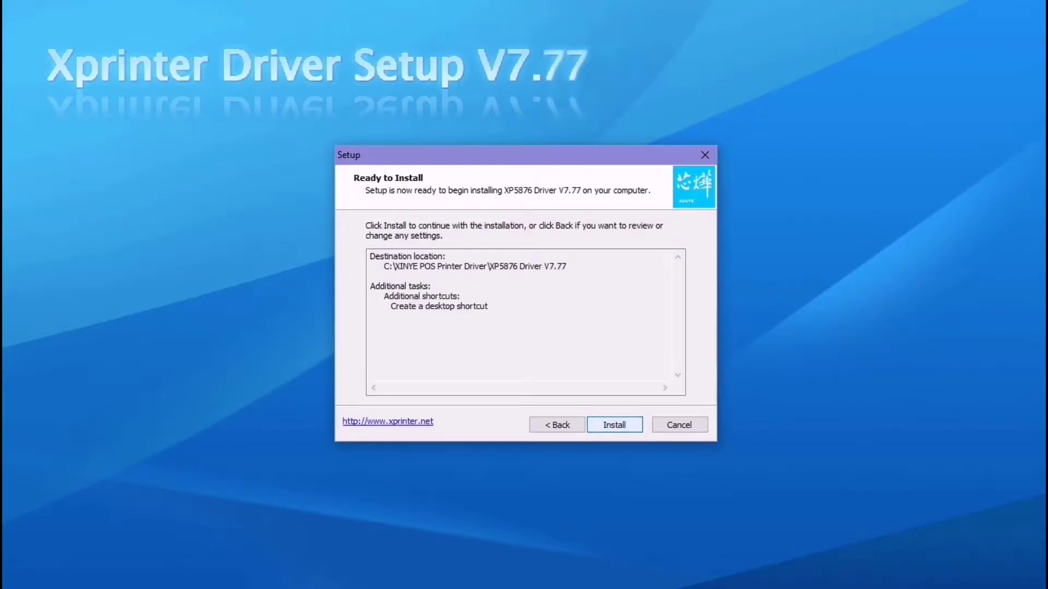
{"action": "key", "text": "Return"}
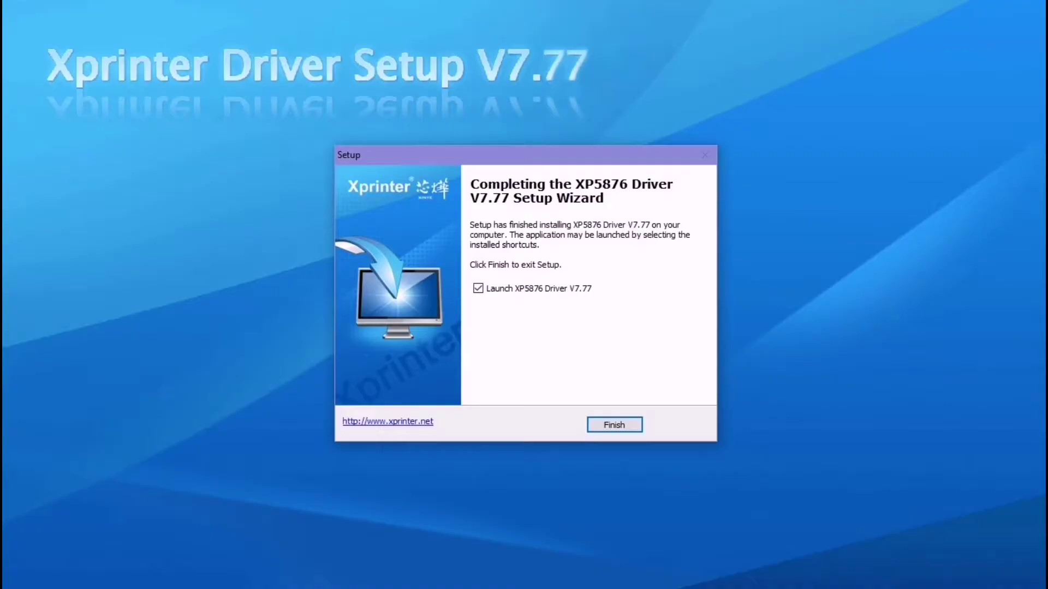
{"action": "key", "text": "Return"}
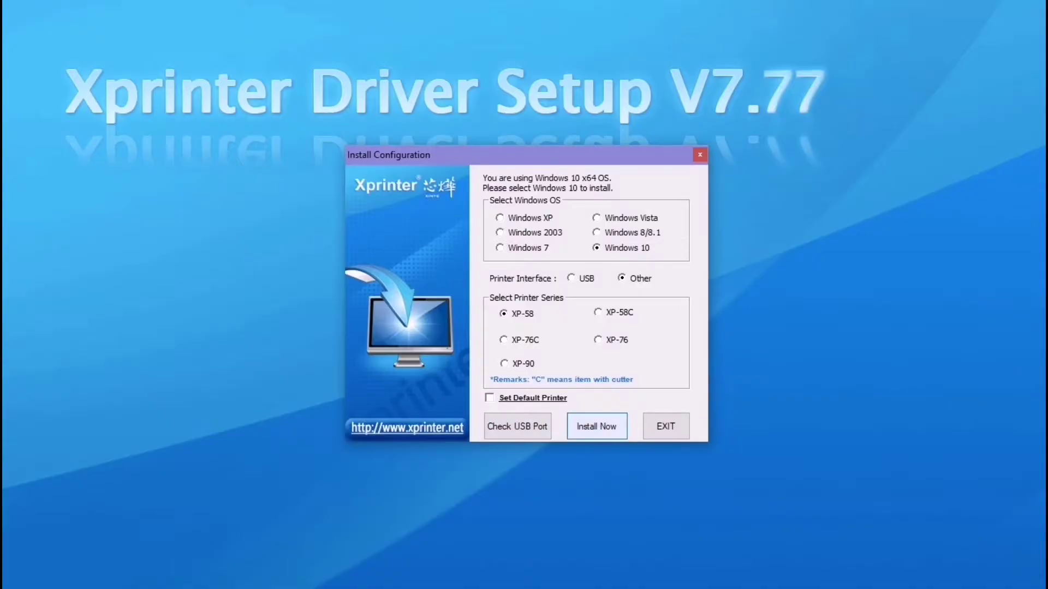
Step: Detect the printer port as USB002, install the XP-58 driver for Windows 10, and choose to configure it
{"action": "left_click", "coordinate": [518, 426]}
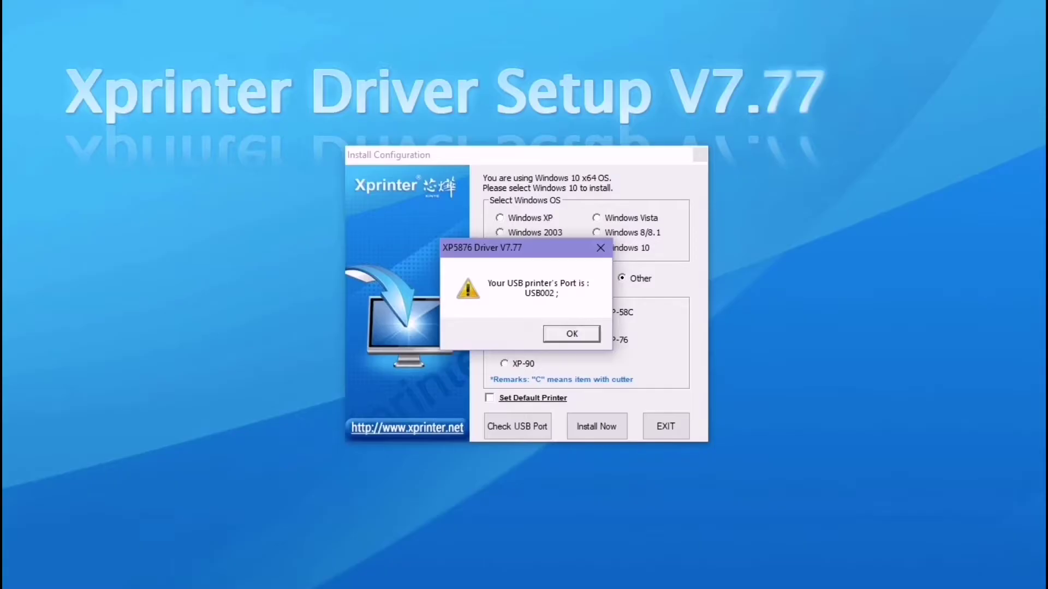
{"action": "key", "text": "Return"}
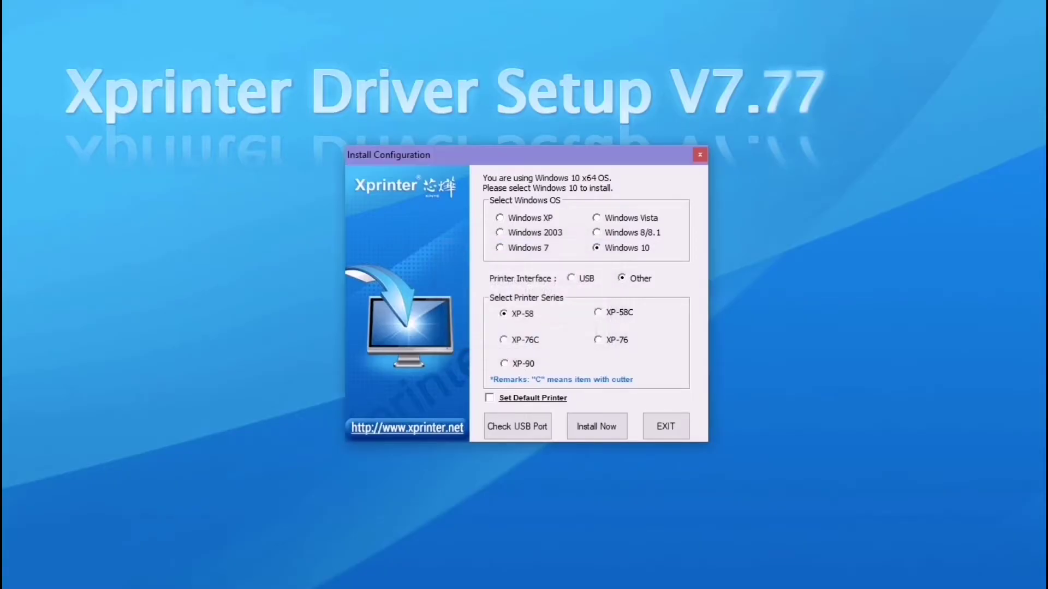
{"action": "key", "text": "Return"}
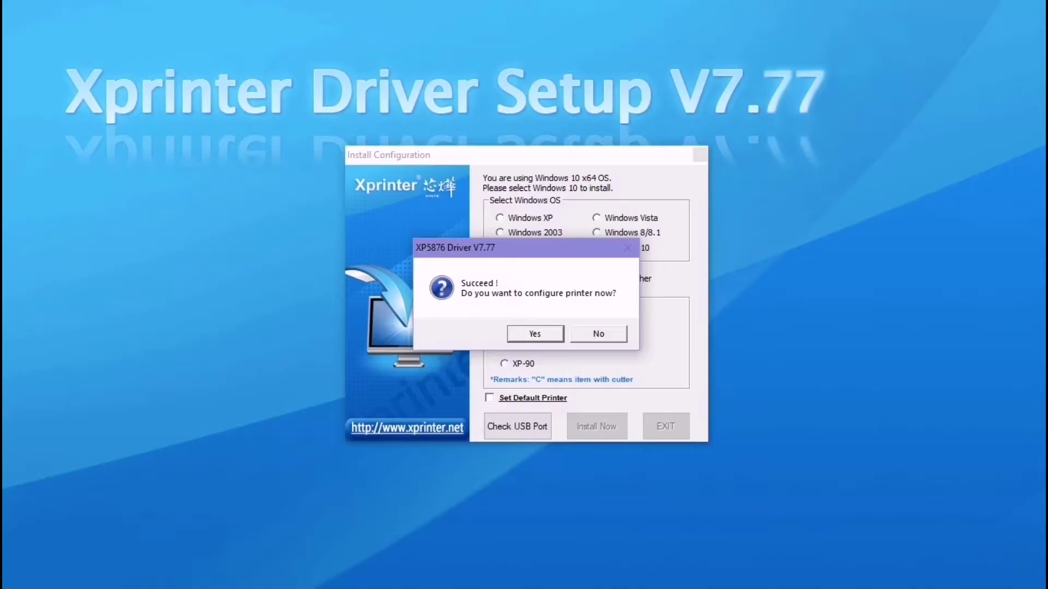
{"action": "key", "text": "Return"}
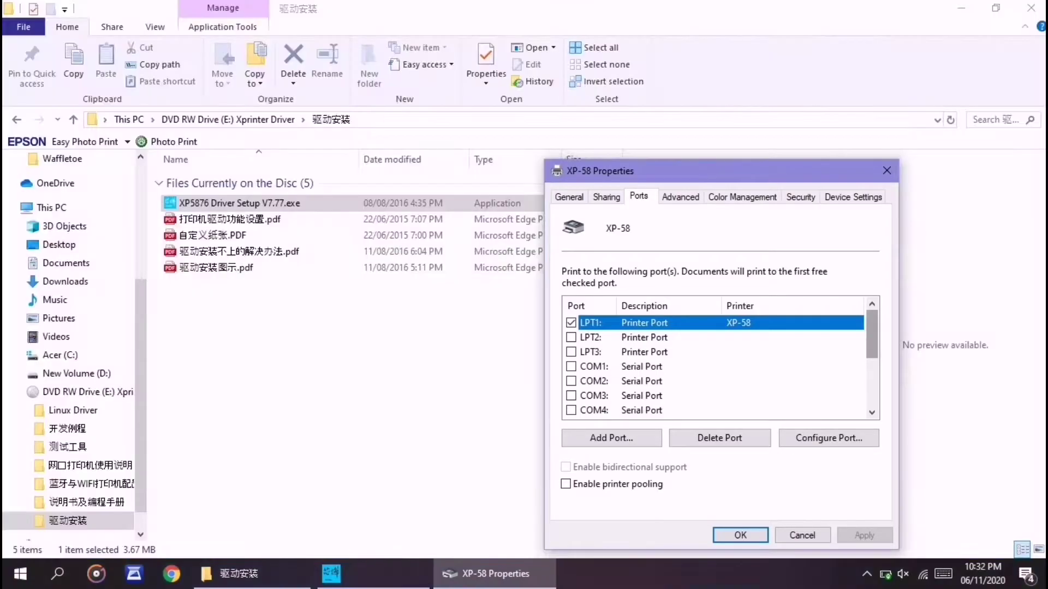
Step: Assign the XP-58 printer to port USB002 and apply the change
{"action": "scroll", "coordinate": [720, 366], "scroll_direction": "down", "scroll_amount": 3}
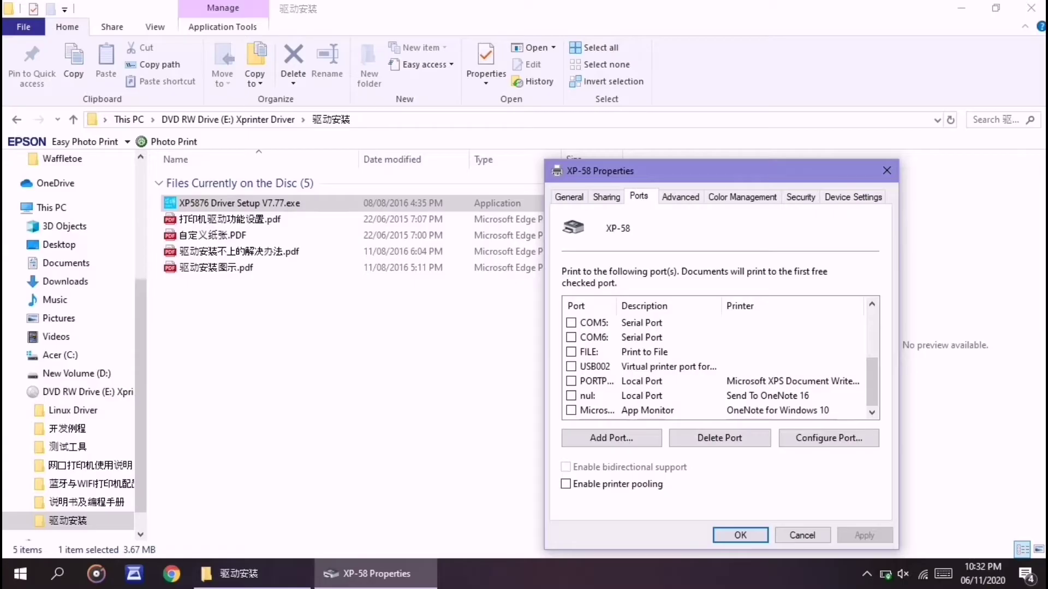
{"action": "left_click", "coordinate": [571, 366]}
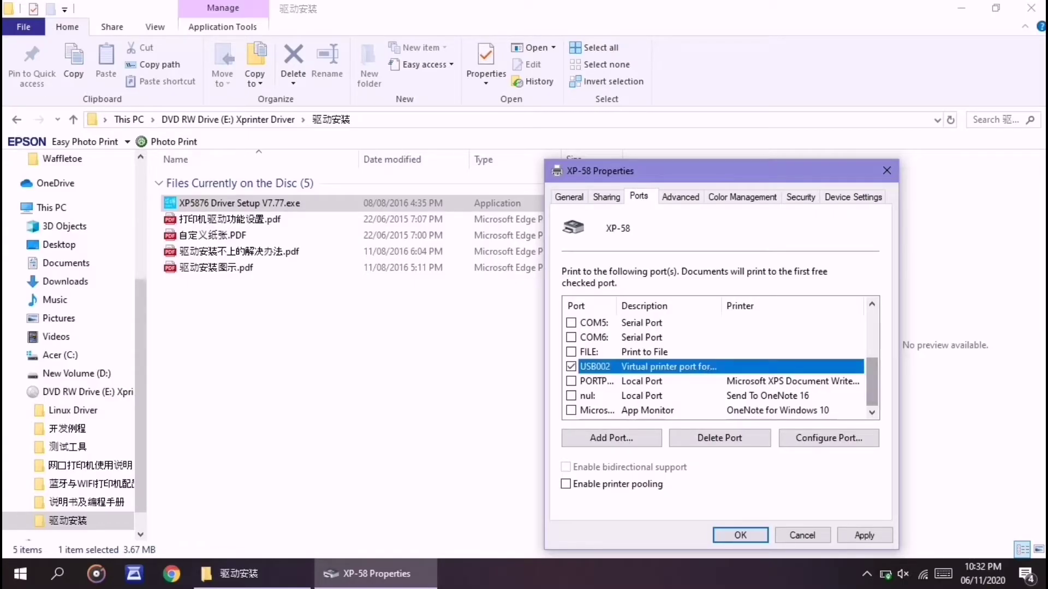
{"action": "scroll", "coordinate": [714, 360], "scroll_direction": "up", "scroll_amount": 3}
{"action": "scroll", "coordinate": [715, 360], "scroll_direction": "down", "scroll_amount": 3}
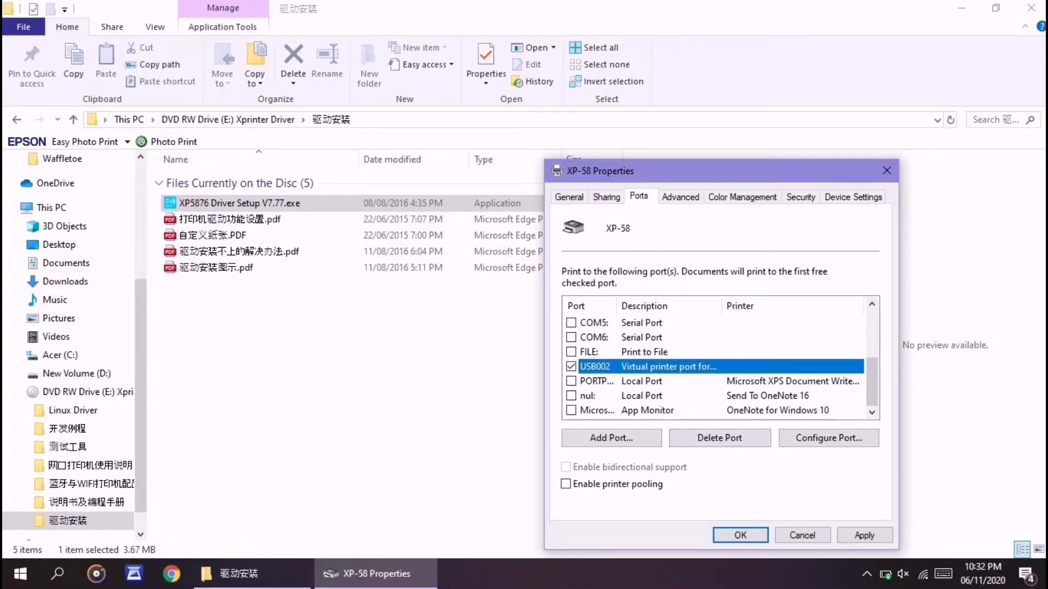
{"action": "left_click", "coordinate": [864, 535]}
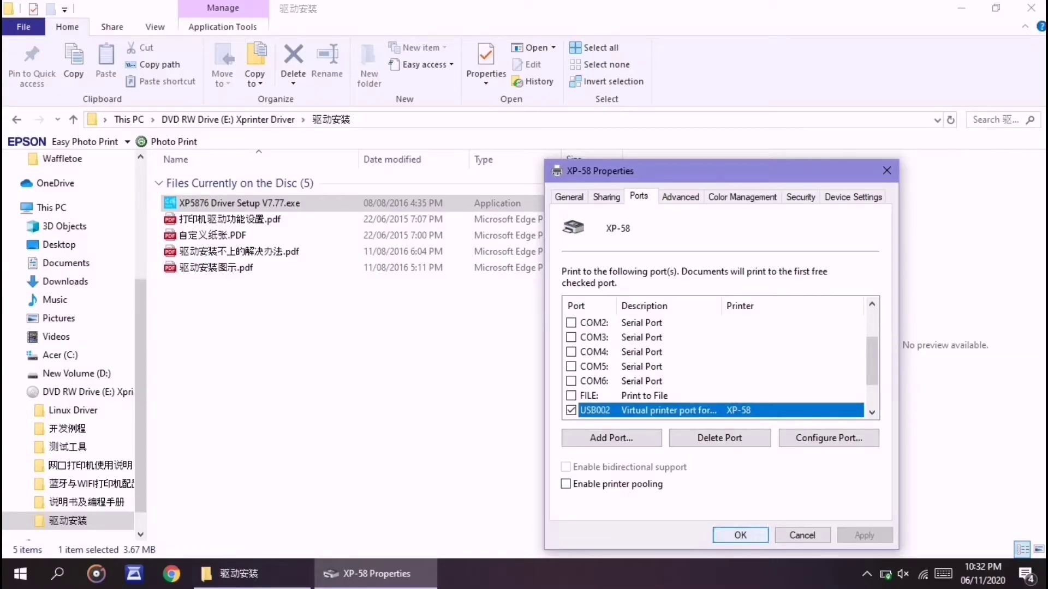
{"action": "left_click", "coordinate": [740, 535]}
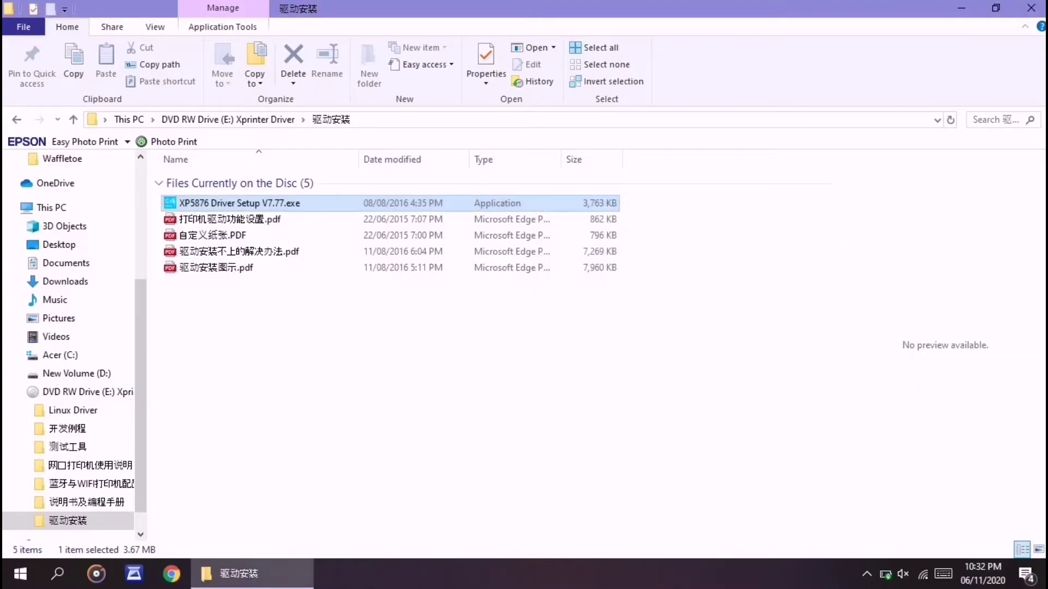
Step: Log in to CIMS with the administrator username and password and proceed to the main window
{"action": "left_click", "coordinate": [960, 7]}
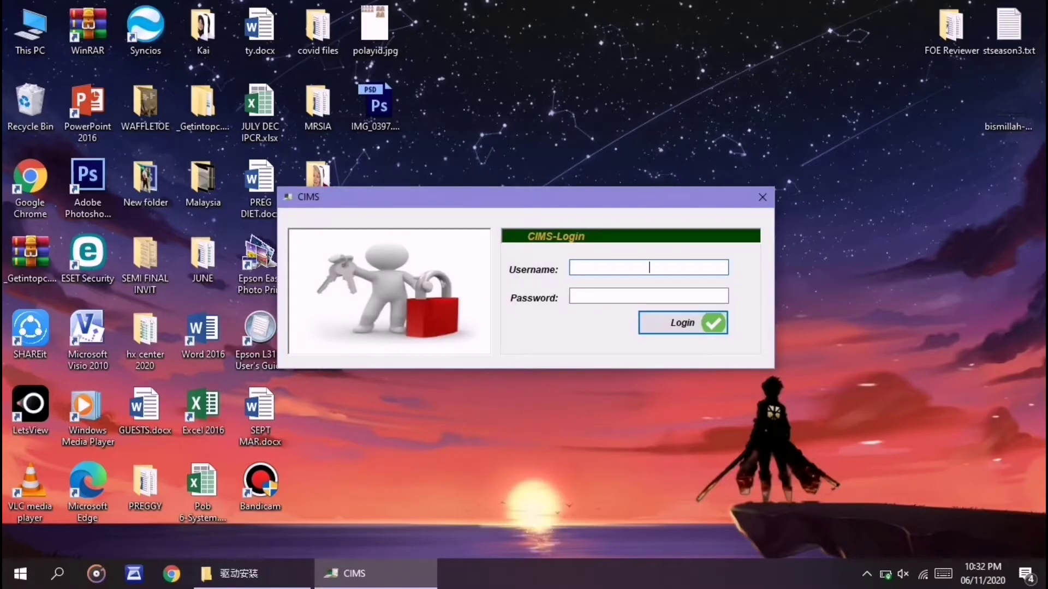
{"action": "type", "text": "Admin"}
{"action": "key", "text": "Tab"}
{"action": "type", "text": "admin"}
{"action": "key", "text": "Return"}
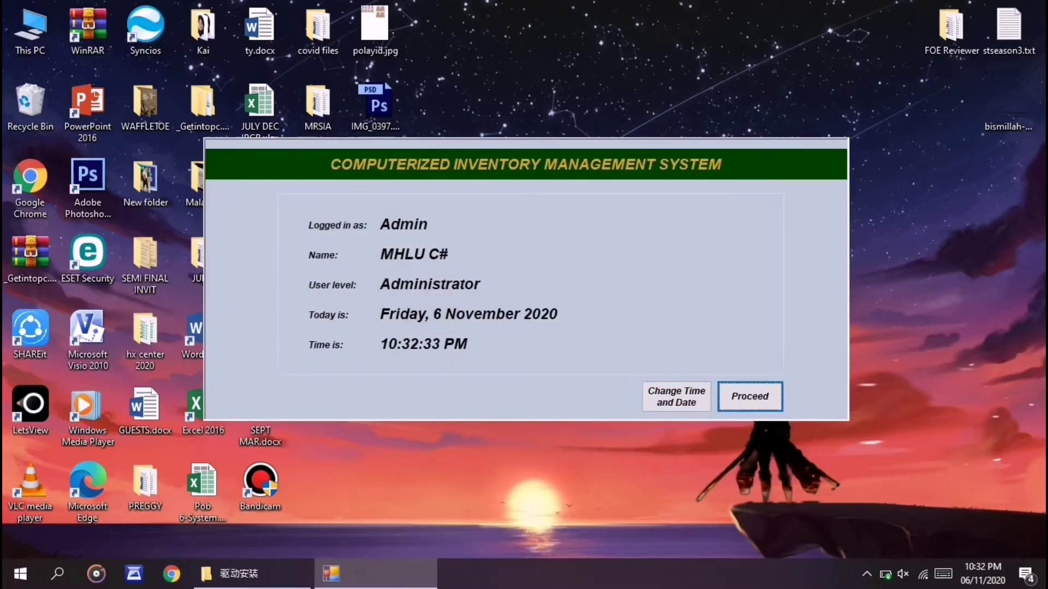
{"action": "key", "text": "Return"}
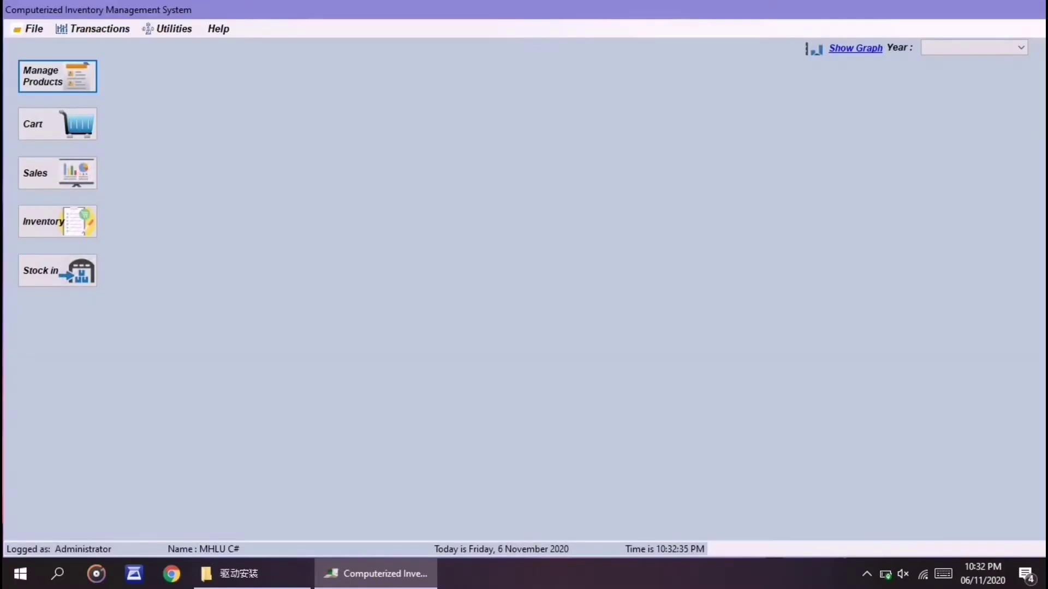
Step: Make XP-58 the CIMS default printer under Utilities > Default Printer and confirm the update
{"action": "left_click", "coordinate": [169, 28]}
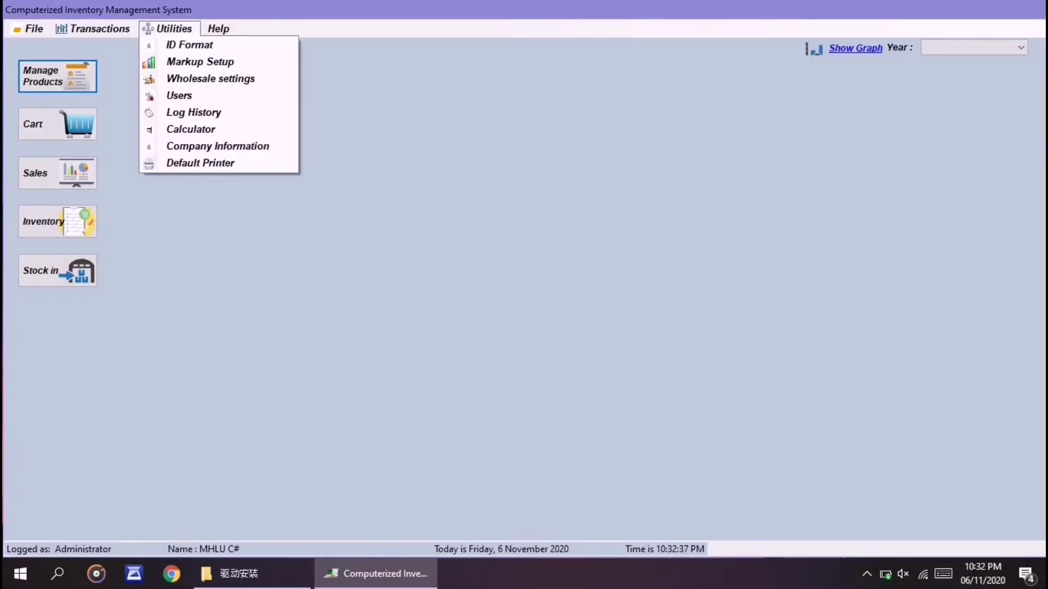
{"action": "key", "text": "Return"}
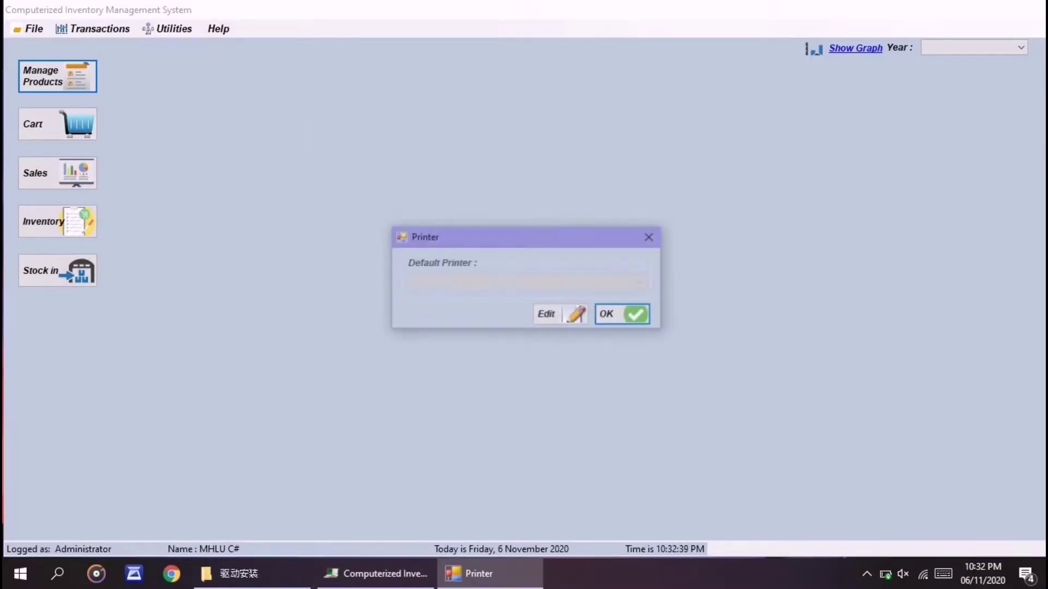
{"action": "key", "text": "shift+Tab"}
{"action": "key", "text": "Return"}
{"action": "key", "text": "shift+Tab"}
{"action": "key", "text": "alt+Down"}
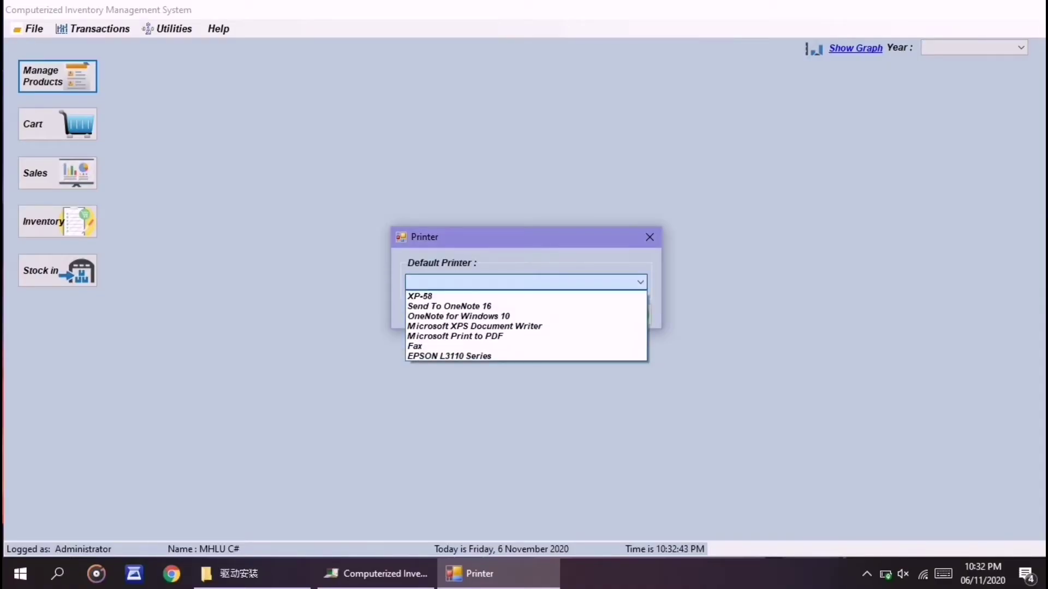
{"action": "key", "text": "Return"}
{"action": "key", "text": "Tab"}
{"action": "key", "text": "space"}
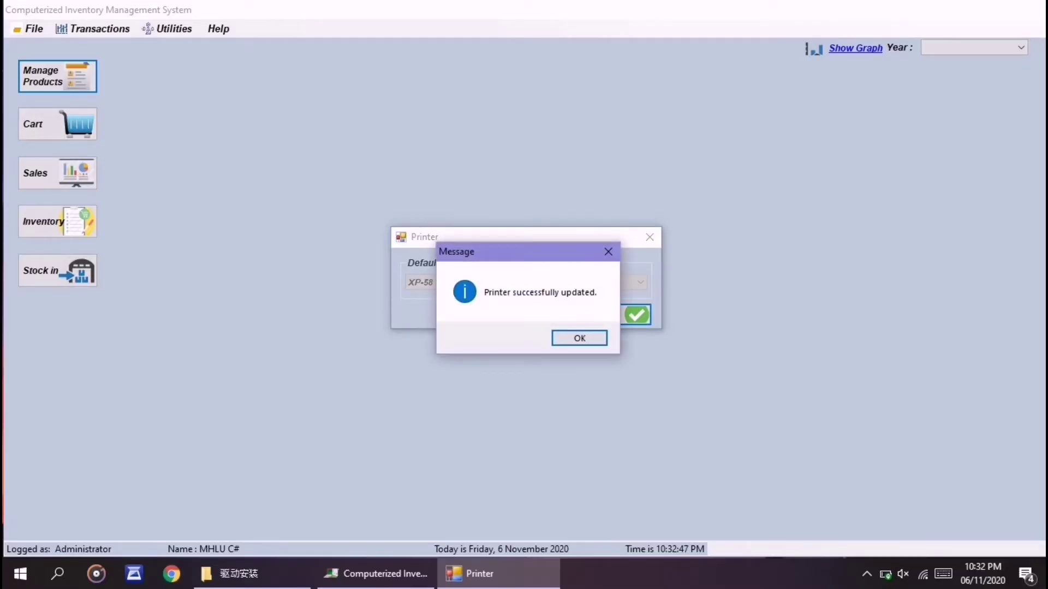
{"action": "key", "text": "Return"}
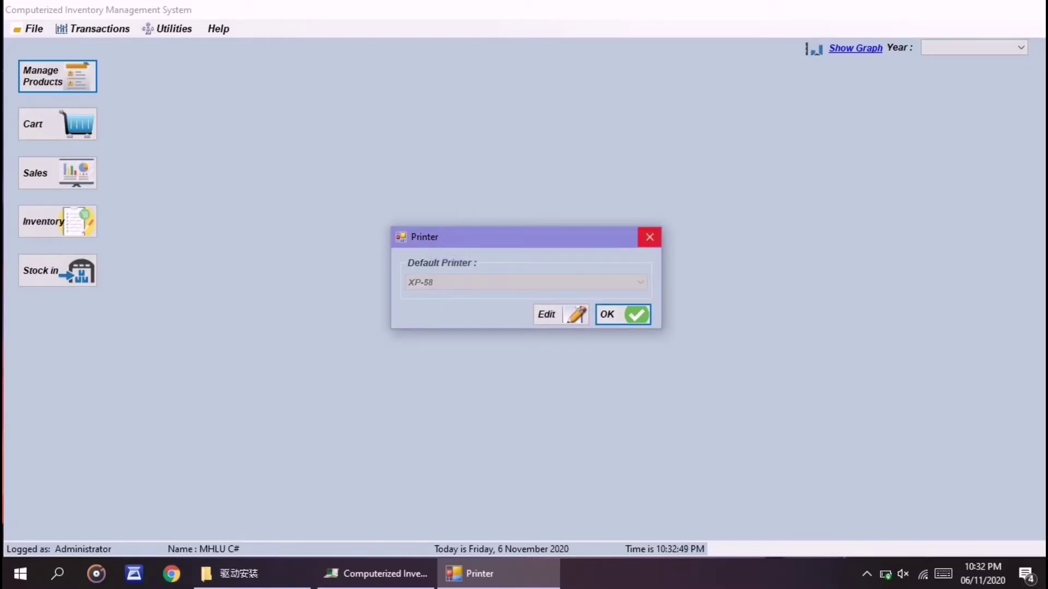
{"action": "left_click", "coordinate": [649, 237]}
{"action": "key", "text": "Return"}
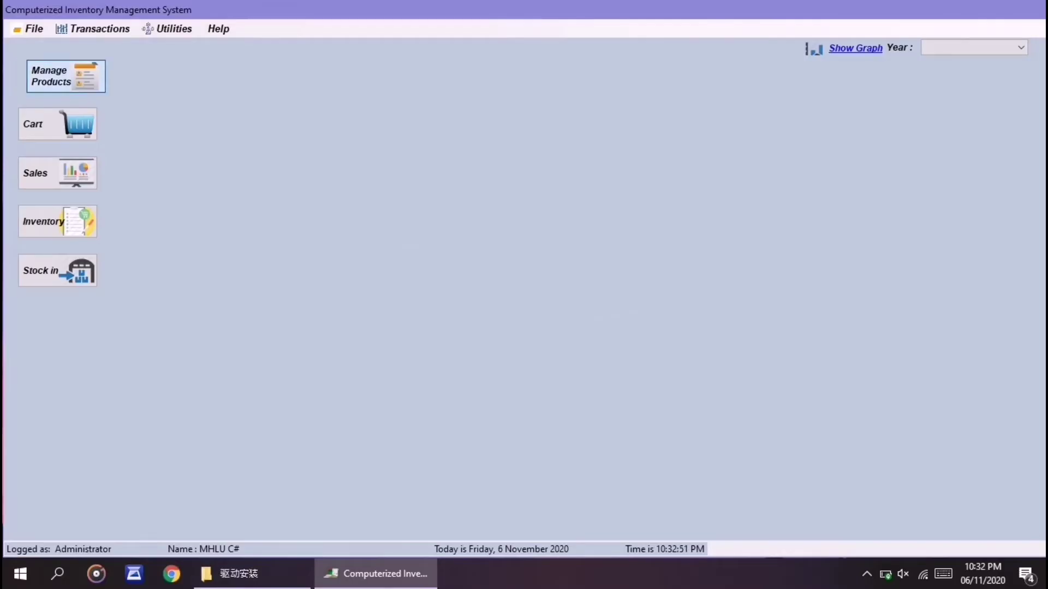
Step: Start a new product named 'test' with supplier Sample Sup, Sample Category and unit Piece/s
{"action": "key", "text": "Tab"}
{"action": "key", "text": "Return"}
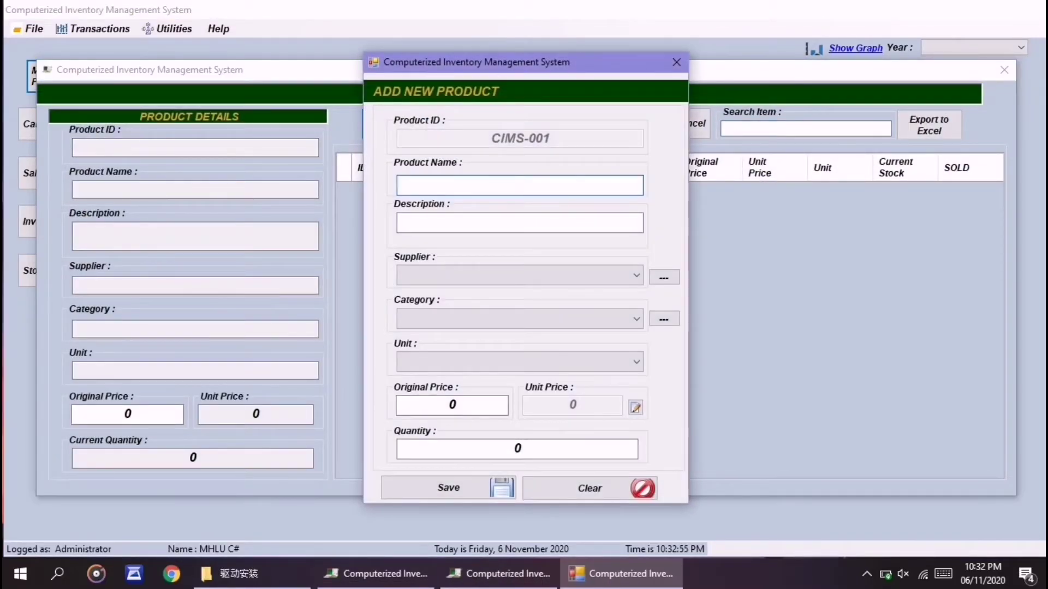
{"action": "type", "text": "test"}
{"action": "key", "text": "Tab"}
{"action": "type", "text": "test"}
{"action": "key", "text": "Tab"}
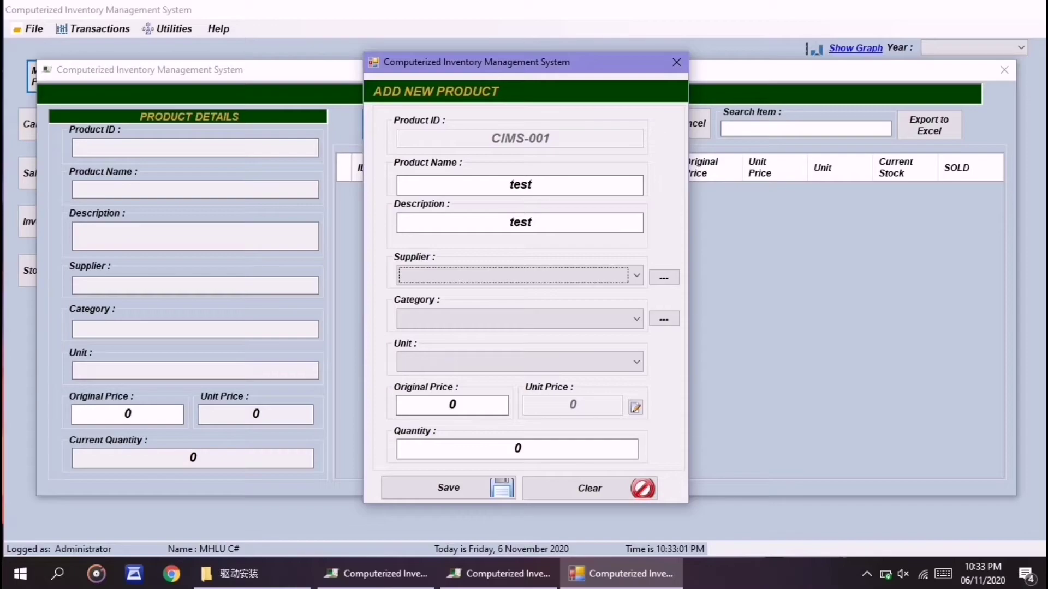
{"action": "key", "text": "Down"}
{"action": "key", "text": "Tab"}
{"action": "key", "text": "Down"}
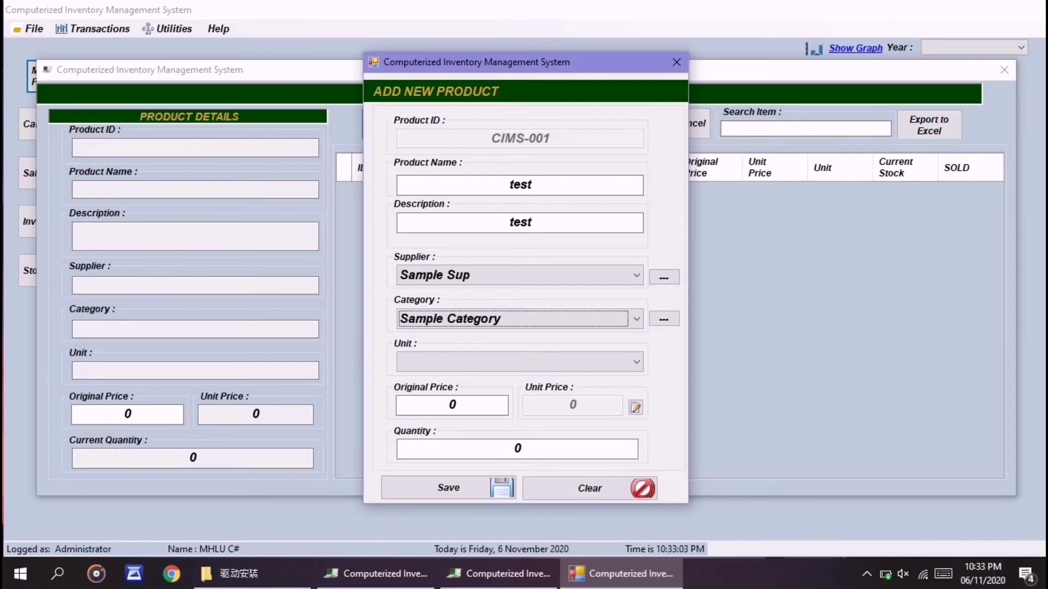
{"action": "key", "text": "Tab"}
{"action": "key", "text": "Down"}
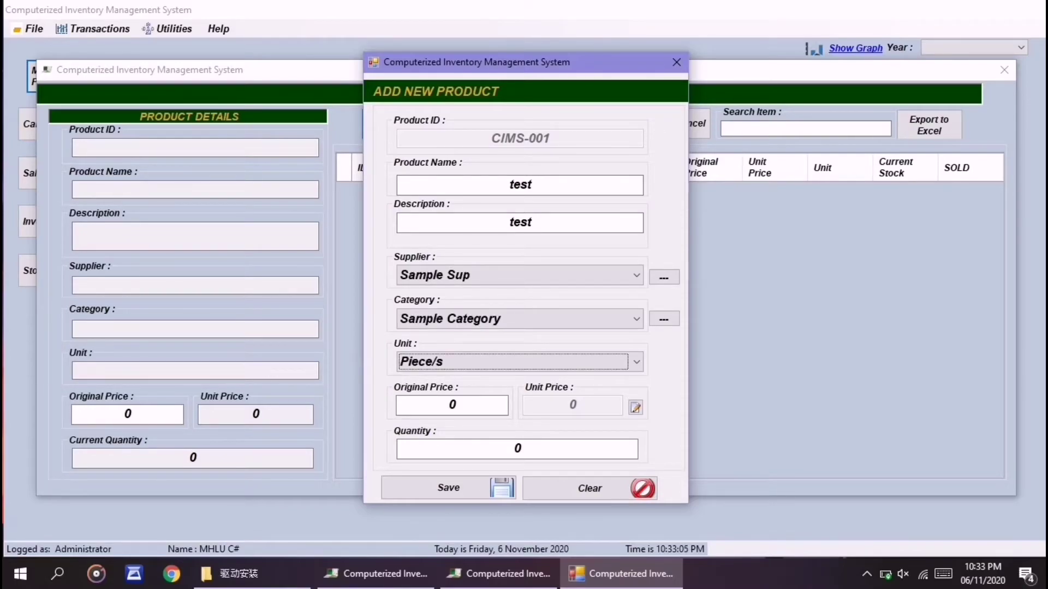
Step: Enter original price 5 and quantity 5, save the product, and close the product windows
{"action": "key", "text": "Tab"}
{"action": "key", "text": "BackSpace"}
{"action": "type", "text": "5"}
{"action": "key", "text": "Tab"}
{"action": "key", "text": "BackSpace"}
{"action": "type", "text": "5"}
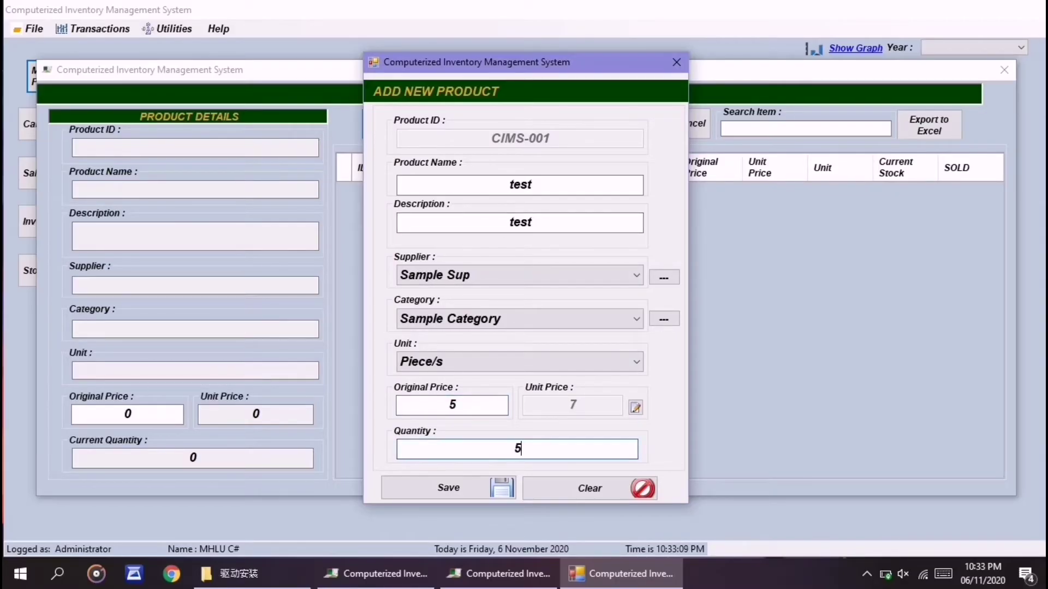
{"action": "key", "text": "Tab"}
{"action": "key", "text": "Return"}
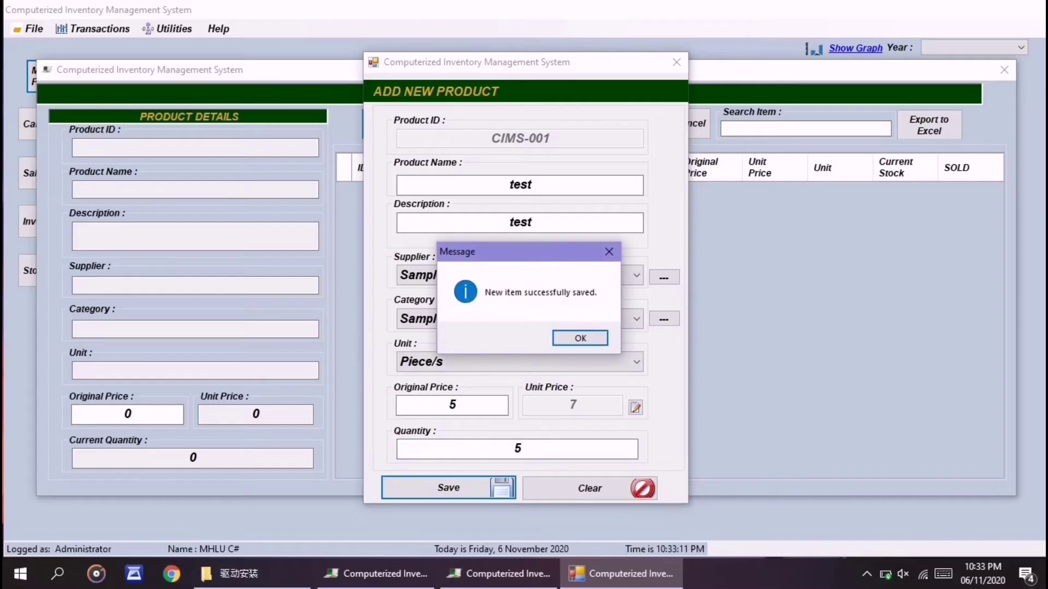
{"action": "key", "text": "Return"}
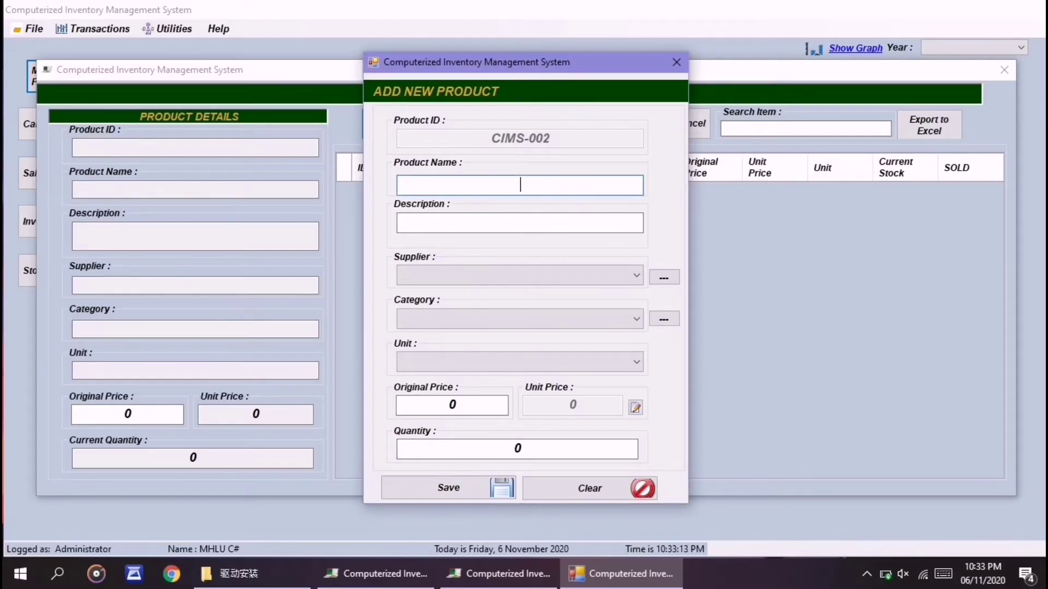
{"action": "left_click", "coordinate": [677, 62]}
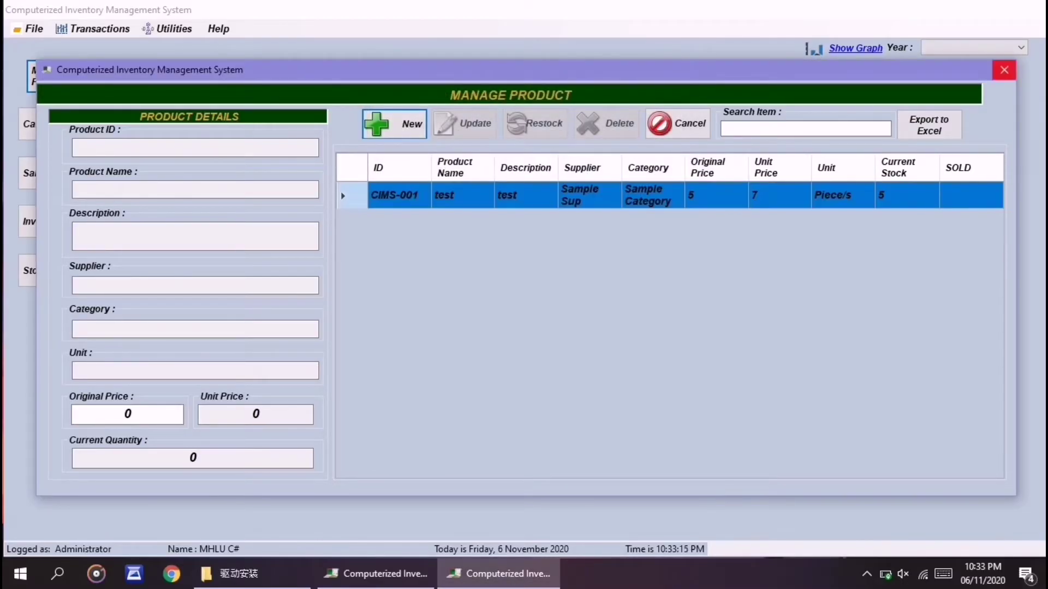
{"action": "left_click", "coordinate": [1004, 70]}
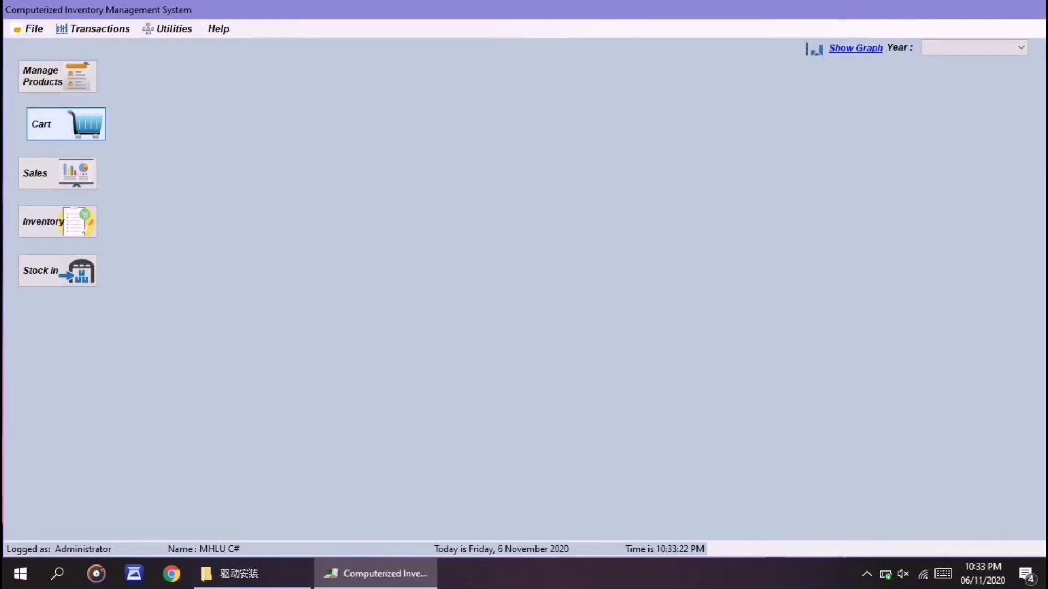
Step: Add one unit of the 'test' product to the sales cart
{"action": "left_click", "coordinate": [66, 124]}
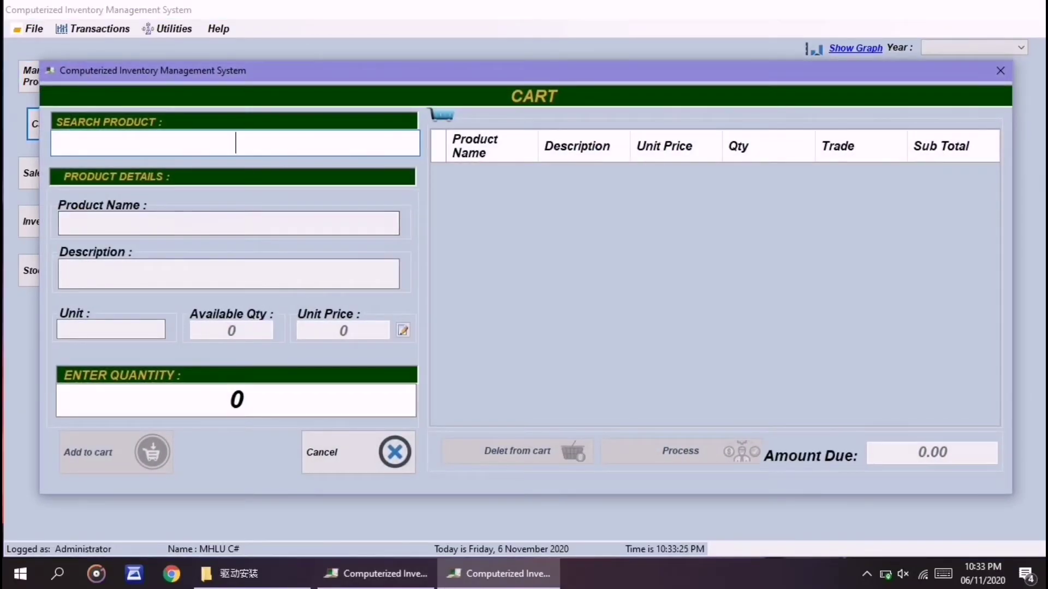
{"action": "type", "text": "te"}
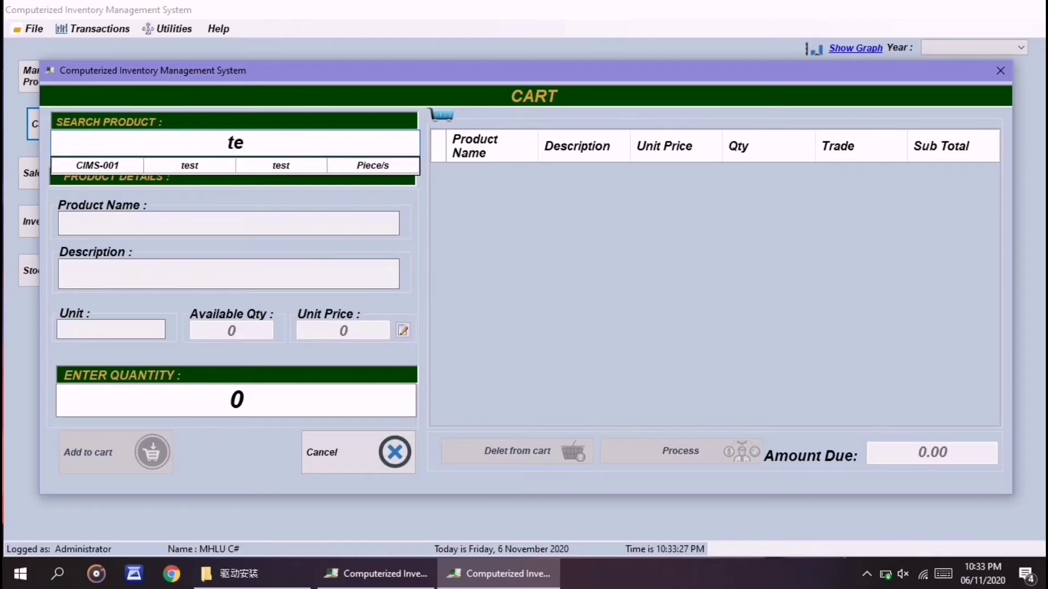
{"action": "key", "text": "Return"}
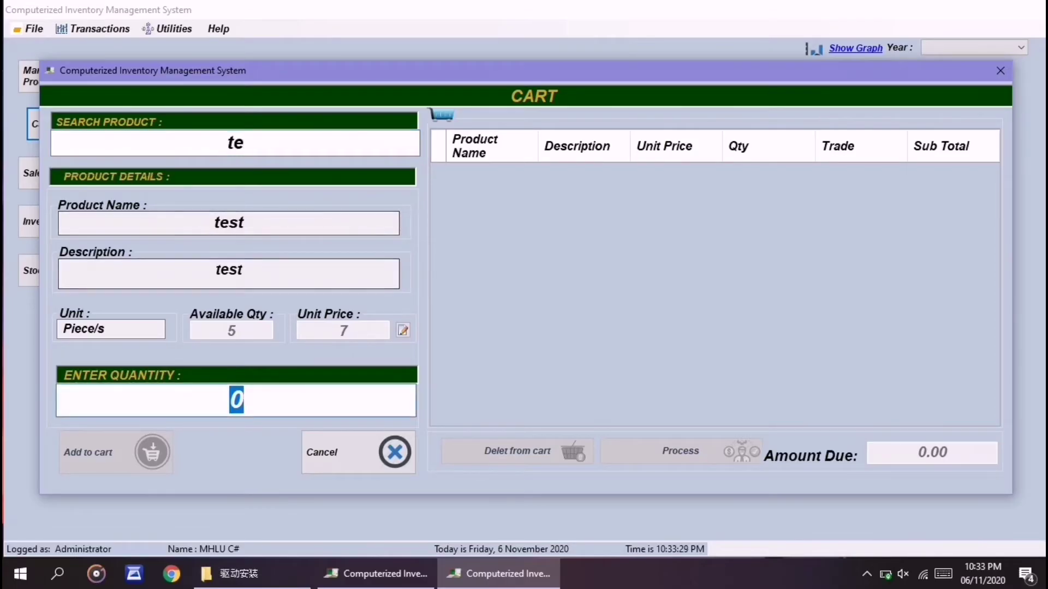
{"action": "type", "text": "1"}
{"action": "key", "text": "Return"}
{"action": "key", "text": "Return"}
{"action": "key", "text": "Tab"}
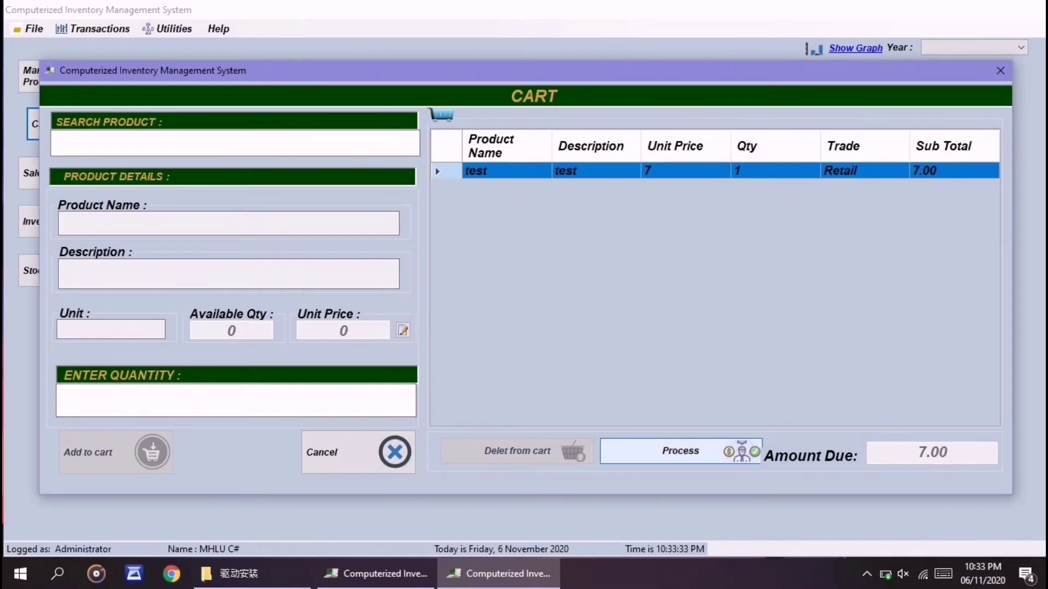
Step: Check out with 8 tendered and Print Receipt on, confirming the sale
{"action": "key", "text": "Return"}
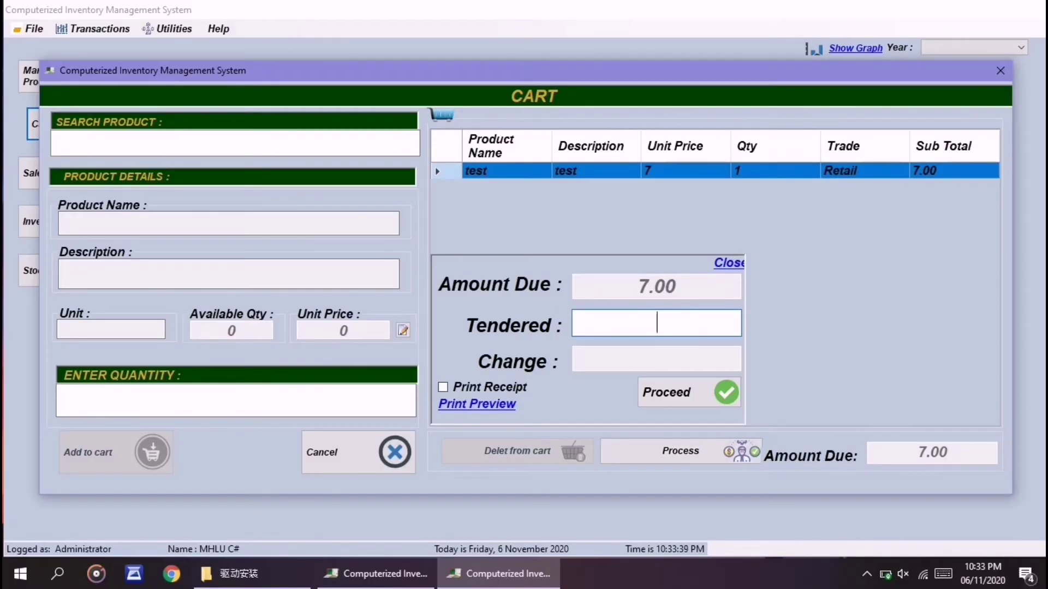
{"action": "type", "text": "8"}
{"action": "left_click", "coordinate": [442, 387]}
{"action": "key", "text": "Tab"}
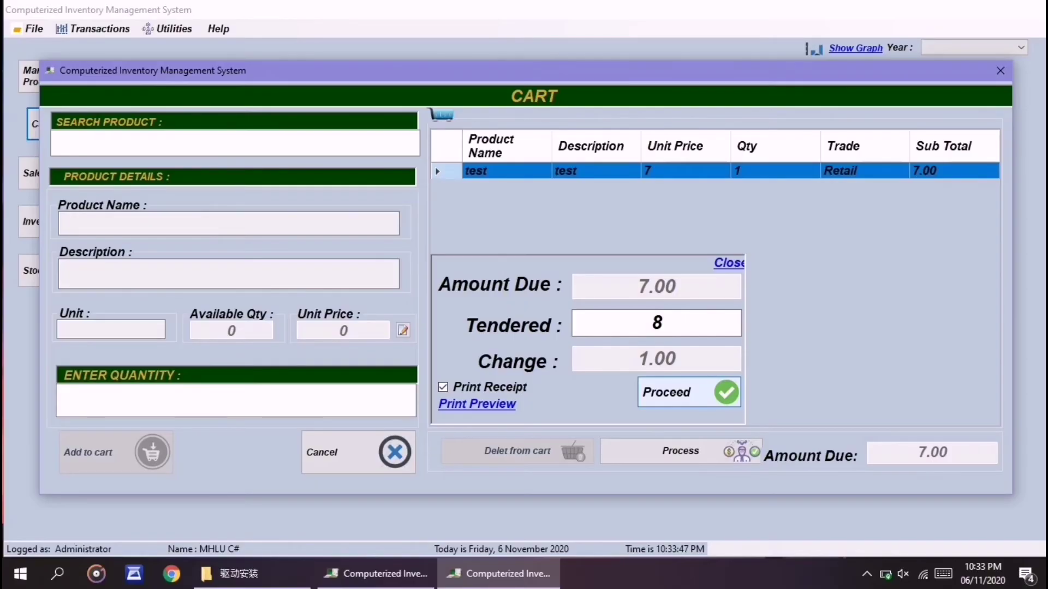
{"action": "key", "text": "Return"}
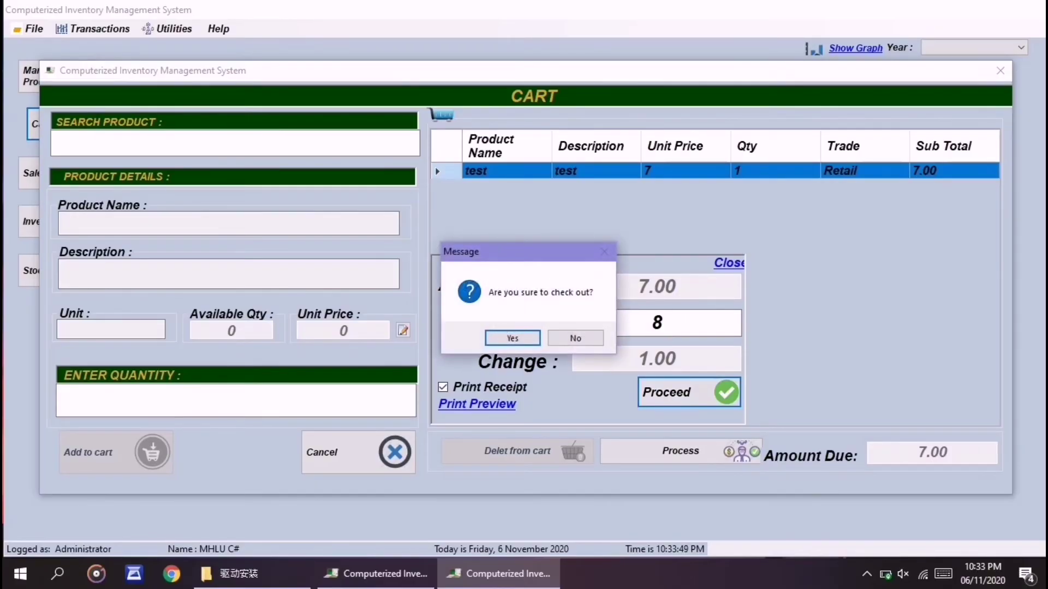
{"action": "key", "text": "Return"}
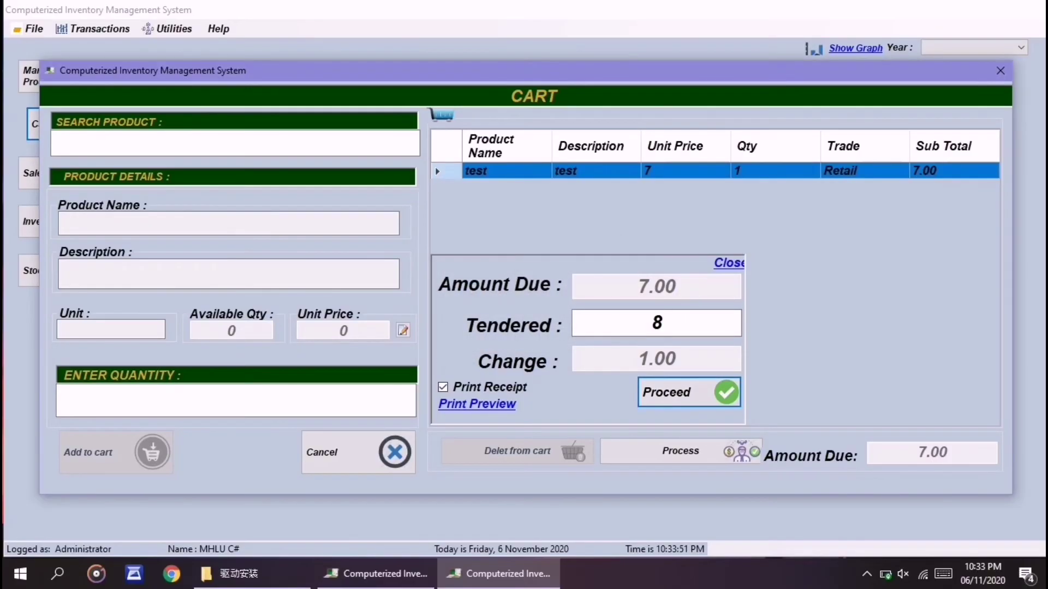